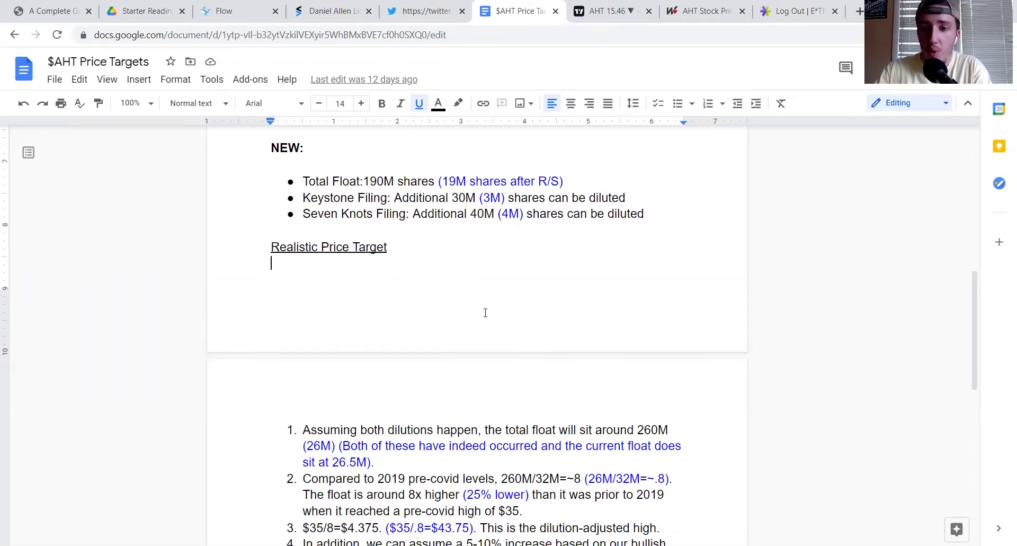
- Review the Realistic Price Target calculations in the document and highlight the $46-$48.10 target range in point 4
scroll(486, 315, down, 1)
scroll(485, 313, up, 1)
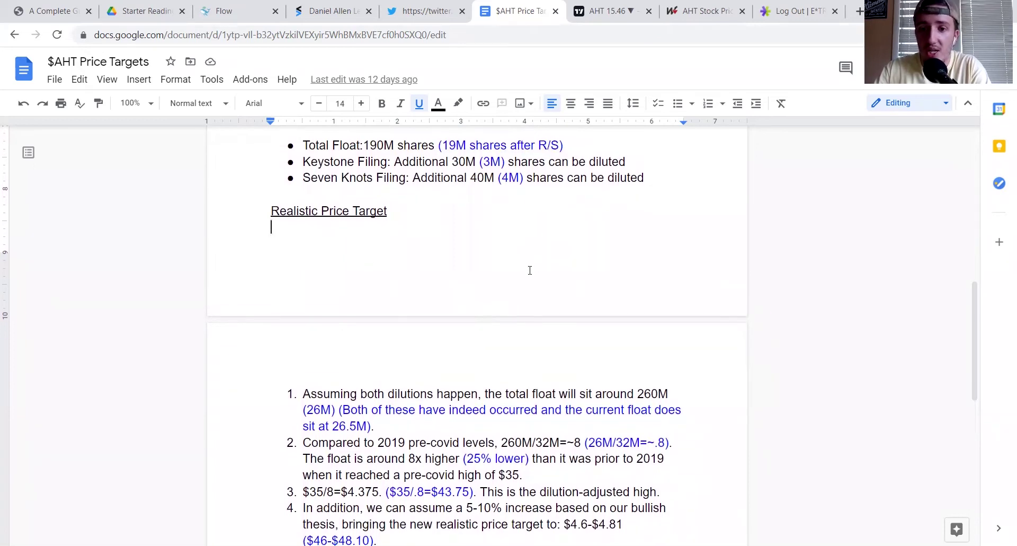
scroll(472, 279, down, 1)
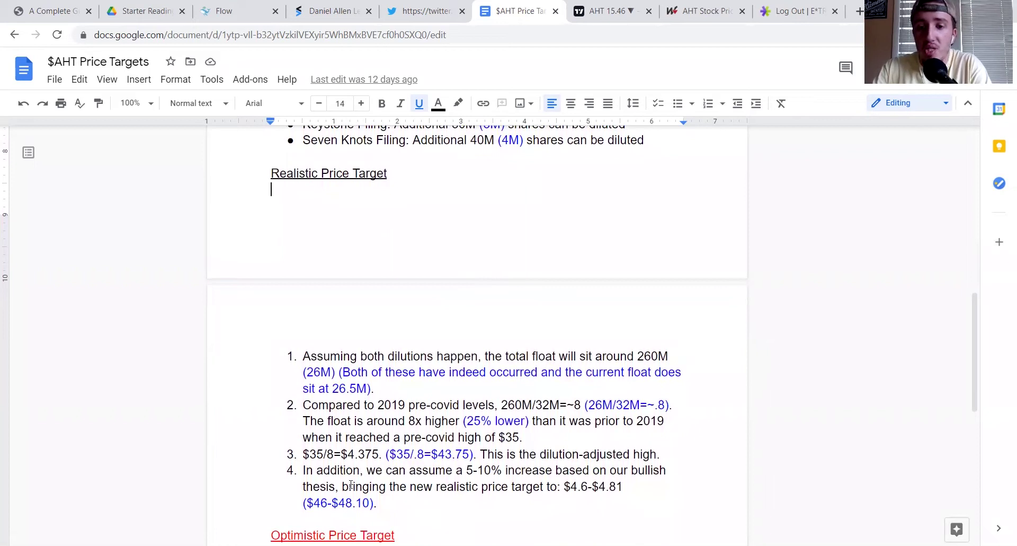
drag(315, 503, 367, 512)
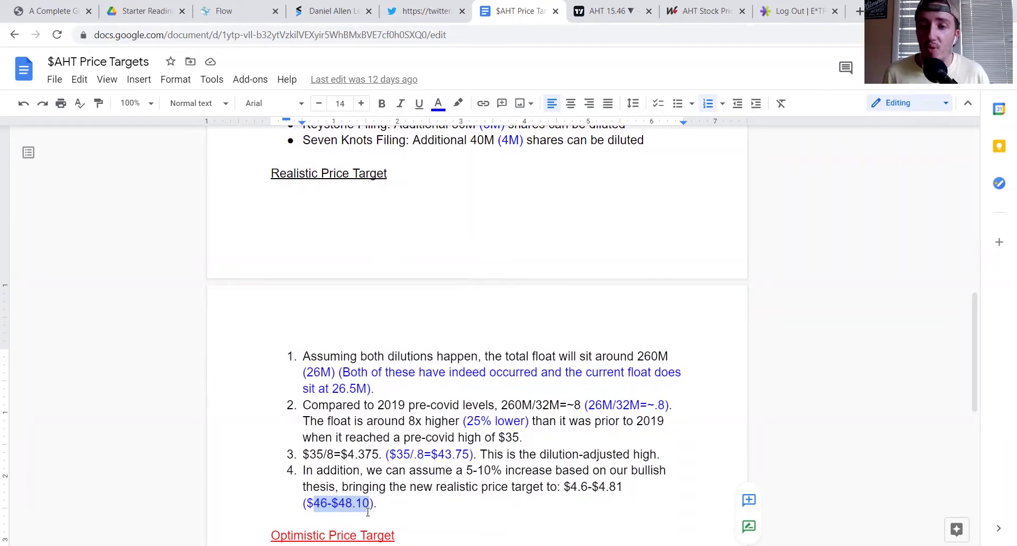
click(318, 501)
drag(310, 502, 360, 502)
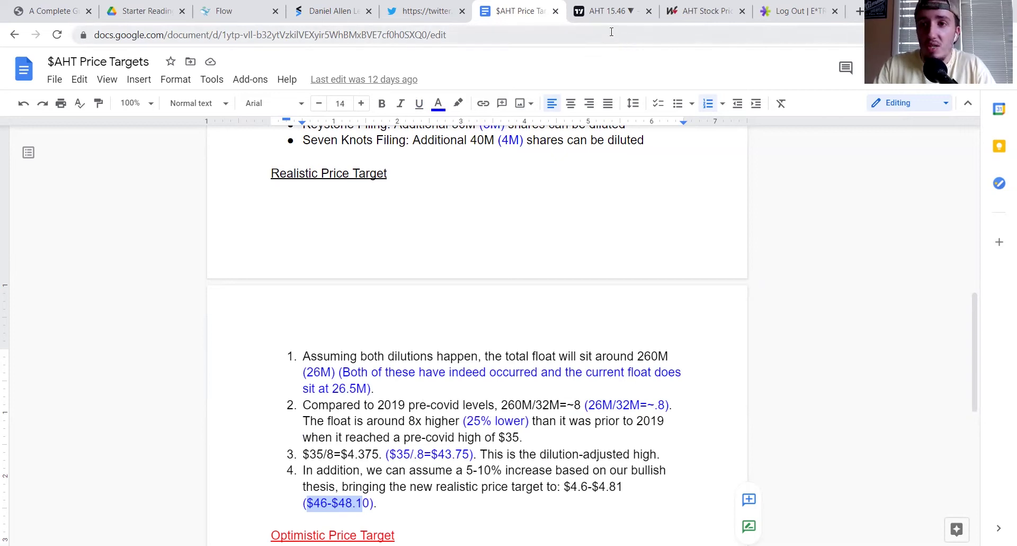
- Switch to the TradingView chart of AHT and examine the 1-minute price history since mid-July
click(609, 13)
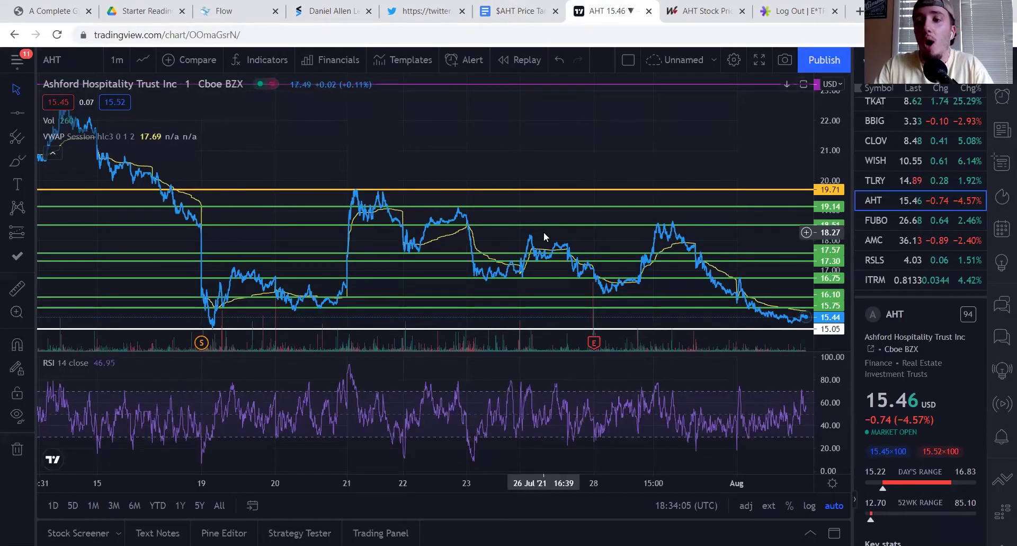
scroll(543, 231, up, 3)
scroll(544, 233, down, 2)
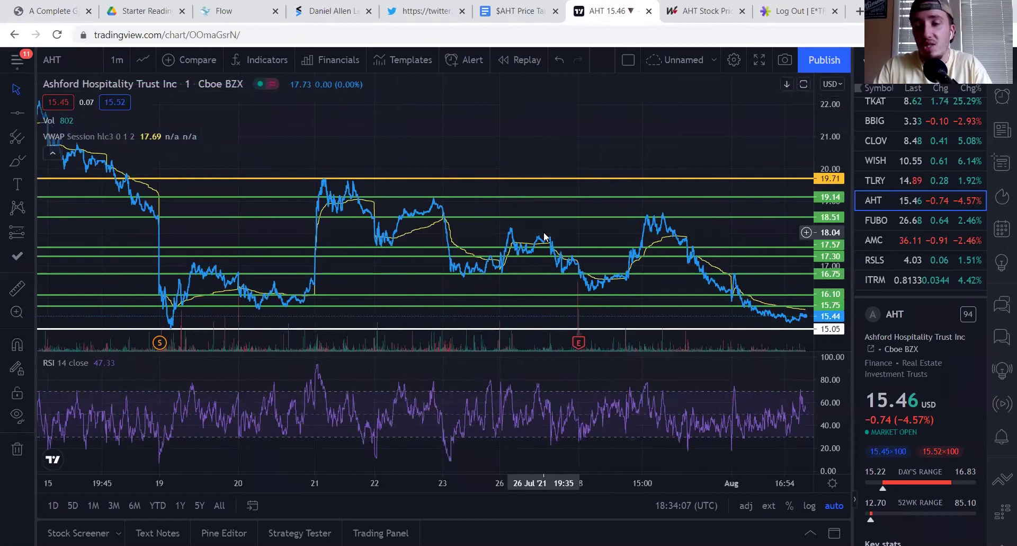
- Set the AHT chart interval to 30 minutes and examine the June peak and the decline through July
click(116, 62)
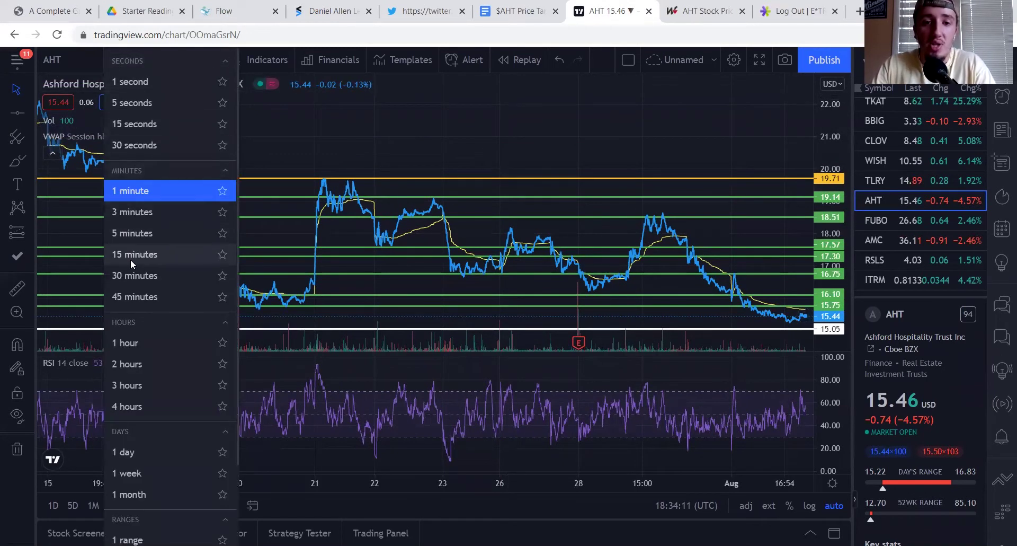
click(131, 275)
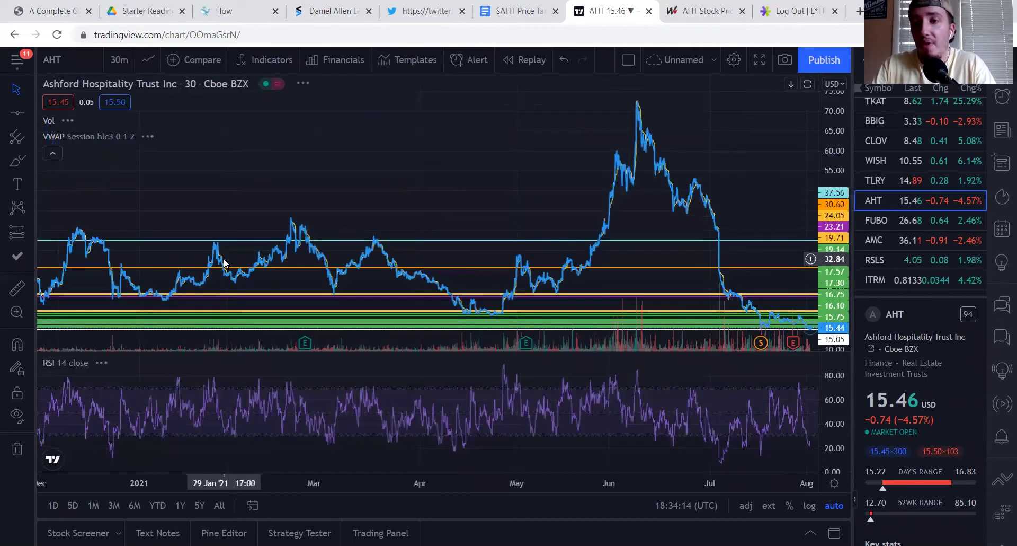
scroll(224, 260, up, 5)
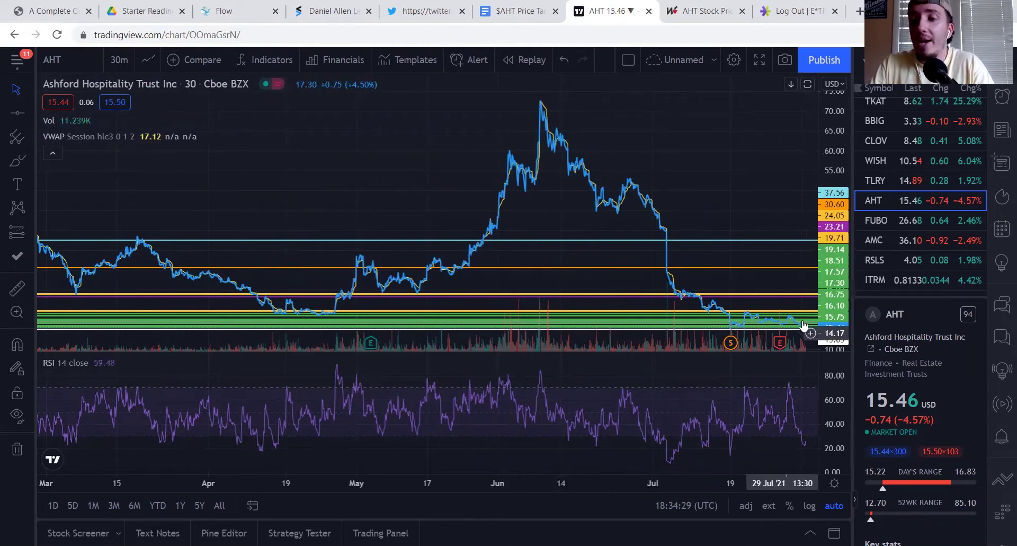
scroll(772, 317, up, 1)
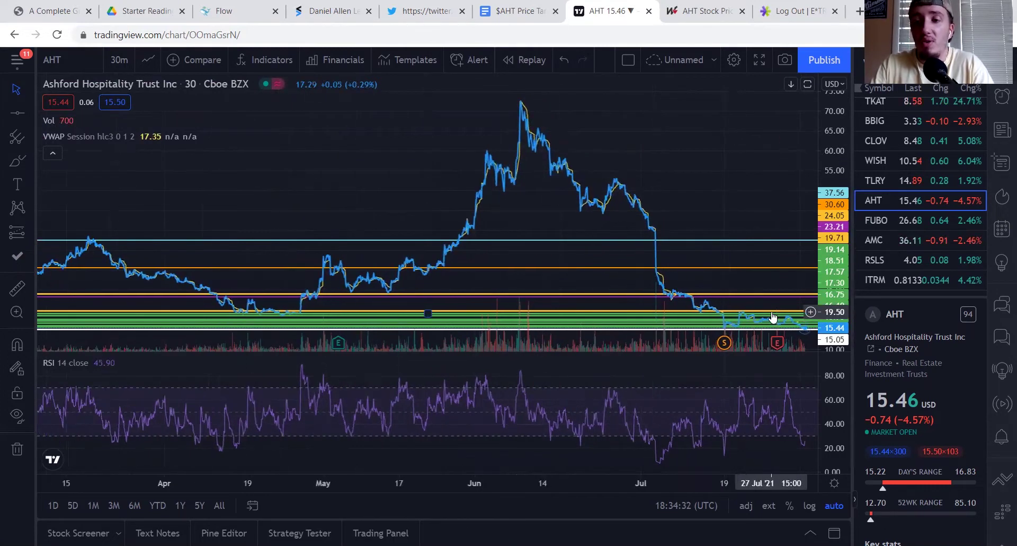
scroll(773, 316, up, 5)
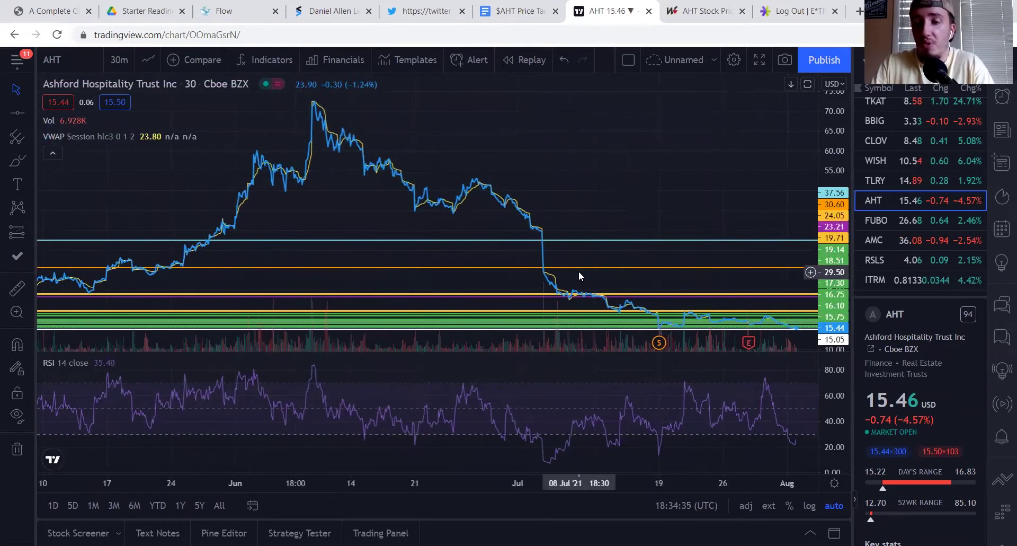
scroll(570, 287, up, 1)
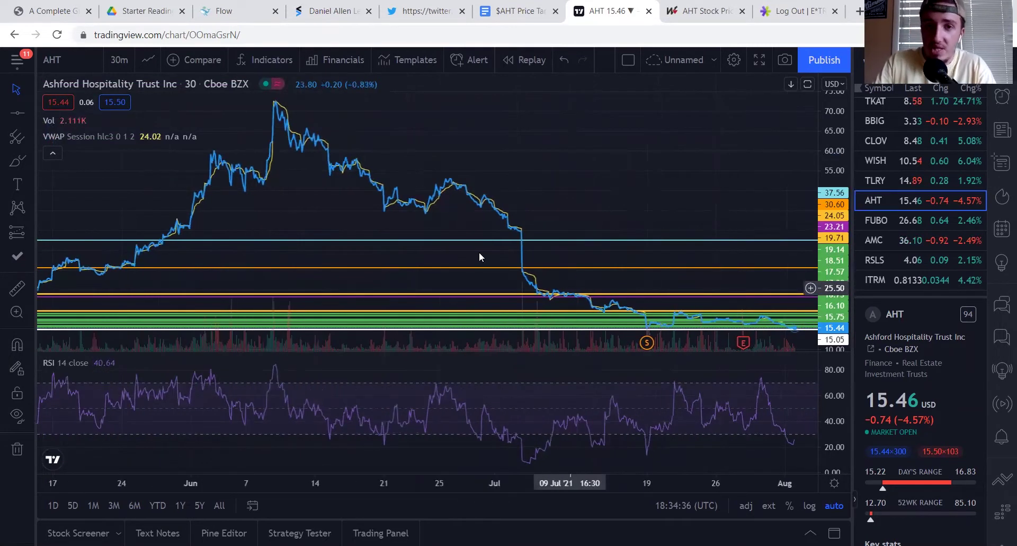
- Set the AHT chart interval back to 1 minute and examine the price swings from mid-July to August
click(123, 61)
click(131, 186)
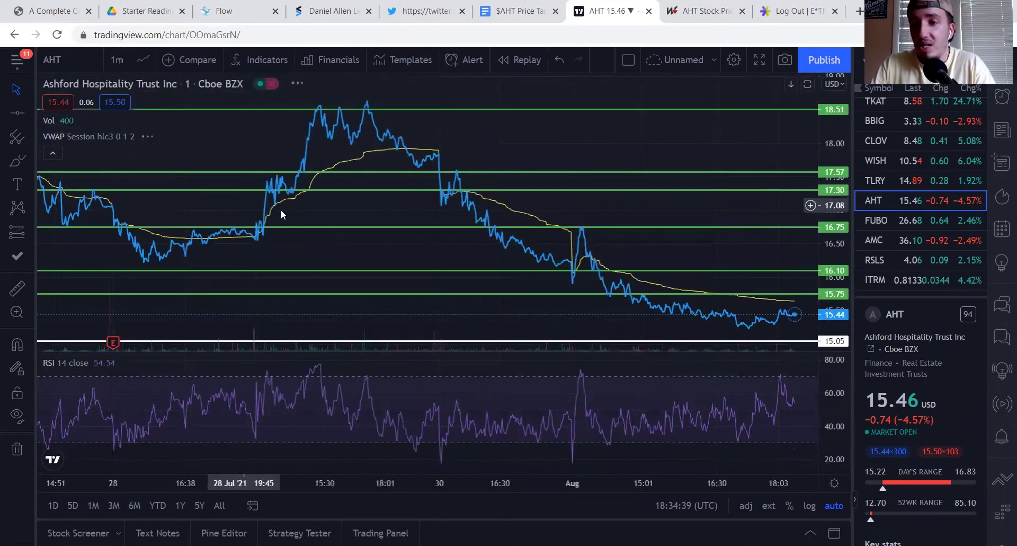
scroll(320, 207, down, 6)
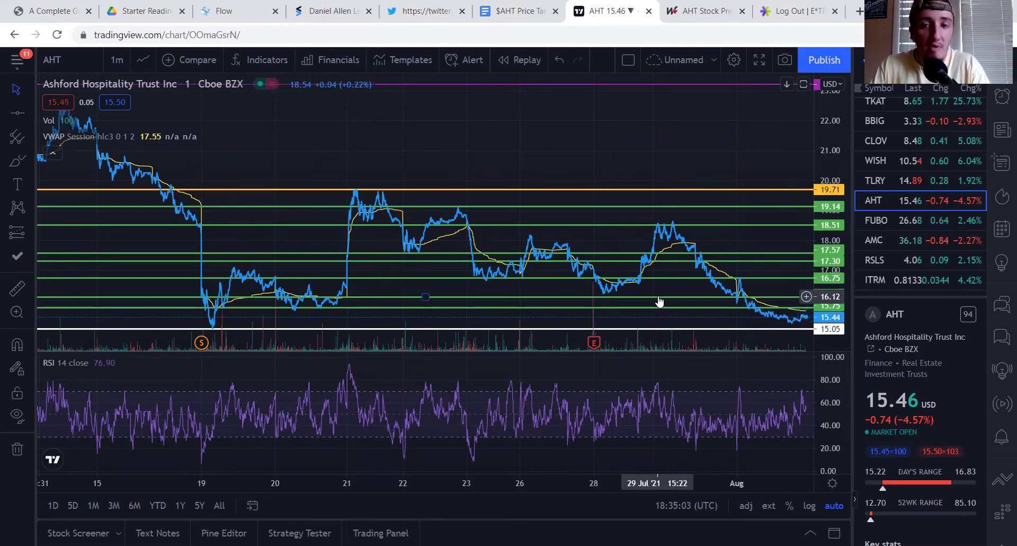
scroll(659, 299, up, 2)
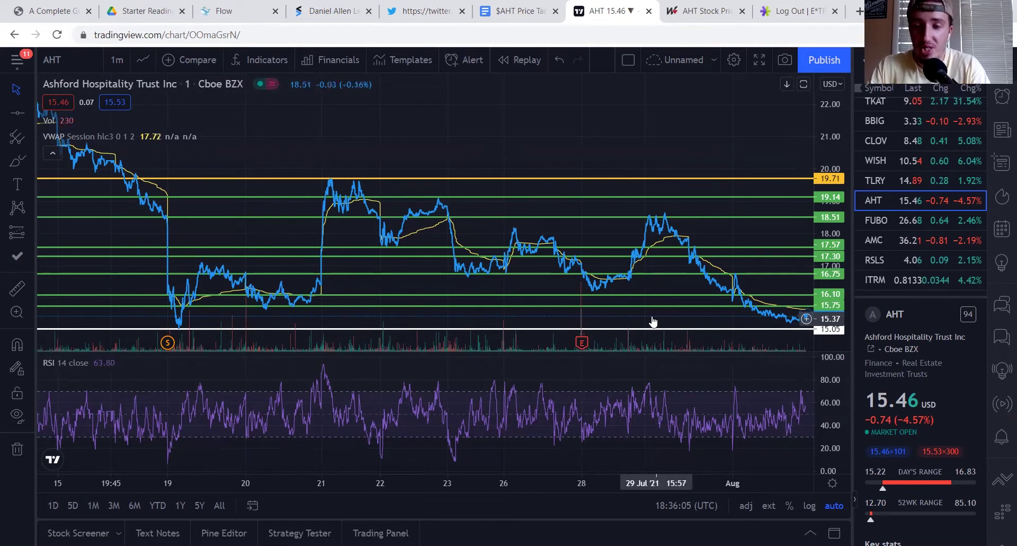
- Examine the most recent AHT price action against the VWAP and the 15.75 and 15.05 levels
scroll(653, 320, up, 3)
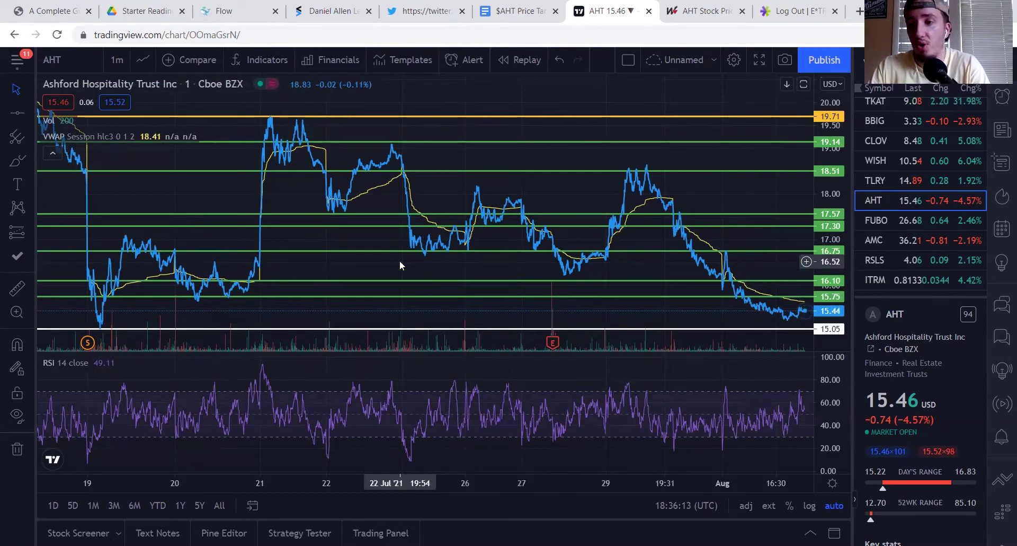
scroll(400, 261, up, 2)
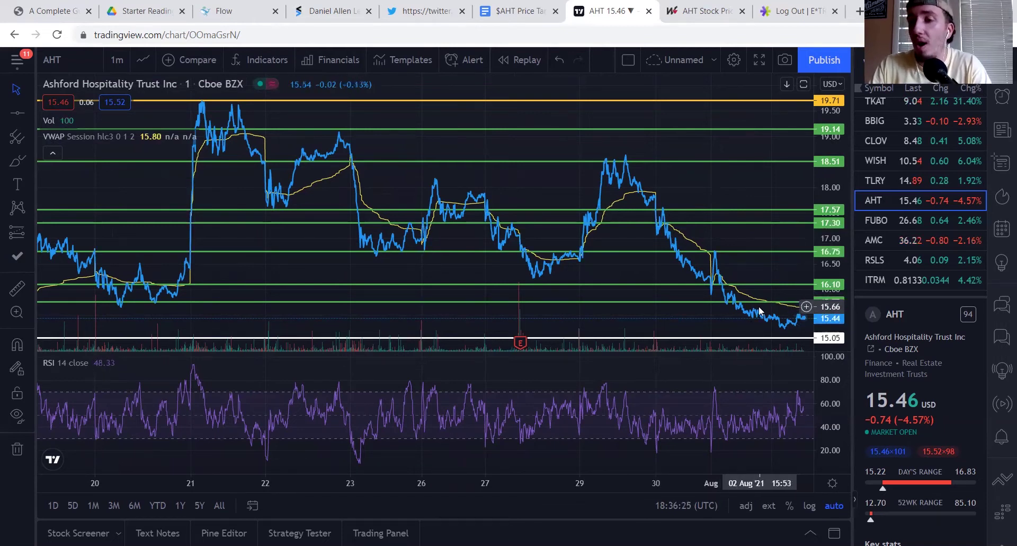
scroll(685, 312, up, 3)
scroll(684, 310, up, 5)
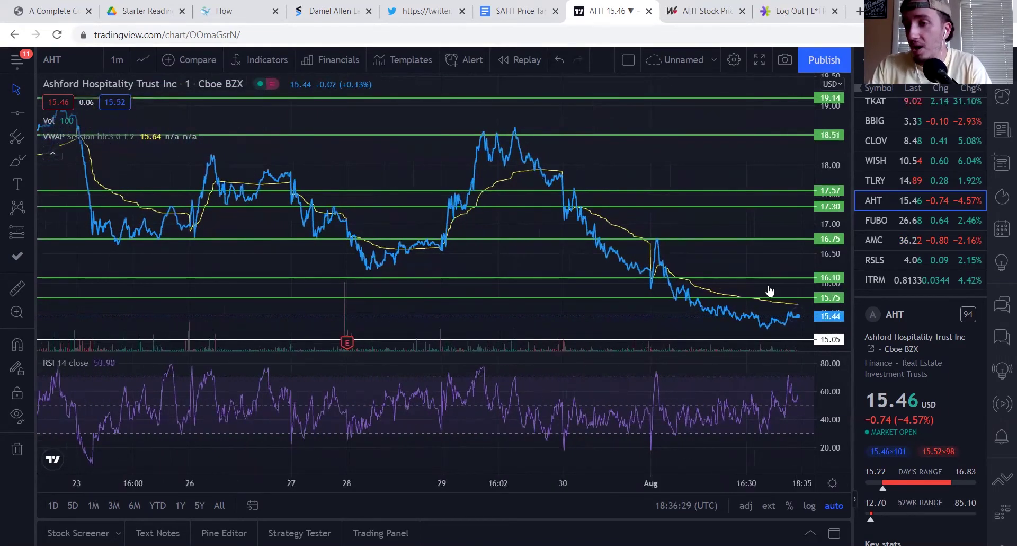
scroll(741, 288, up, 4)
scroll(740, 285, up, 6)
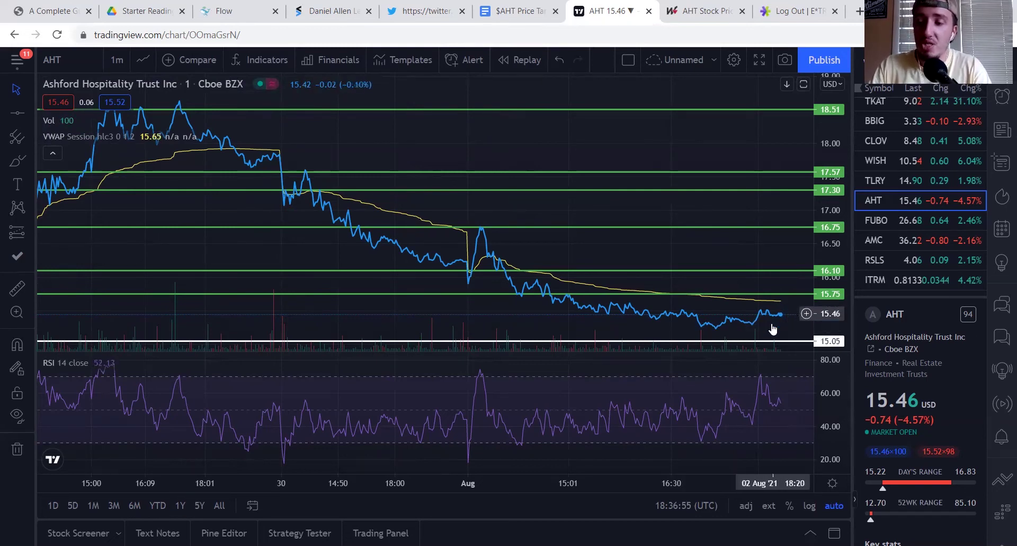
scroll(717, 315, down, 2)
scroll(717, 313, down, 2)
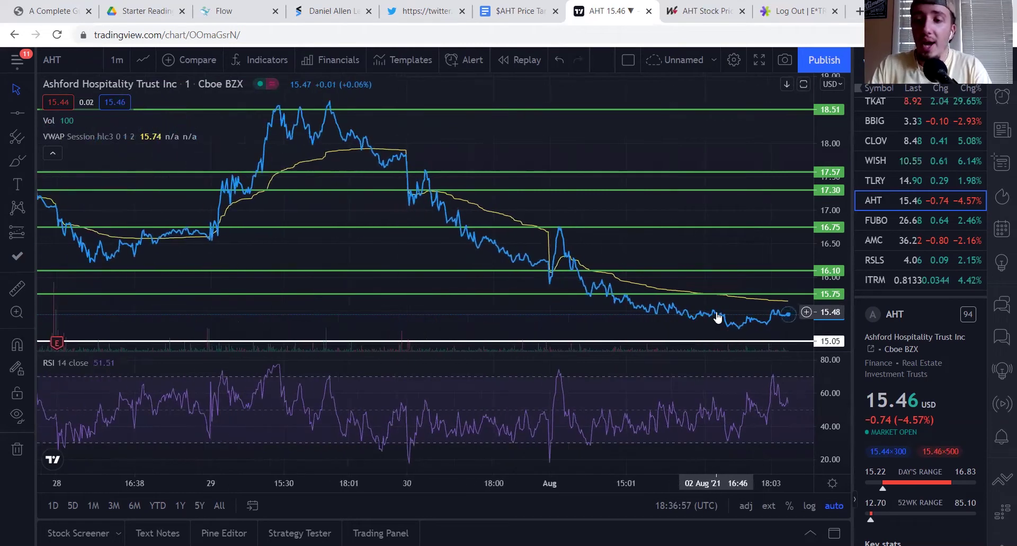
- Set the AHT chart interval to 1 day and examine the longer-term price trend
click(117, 59)
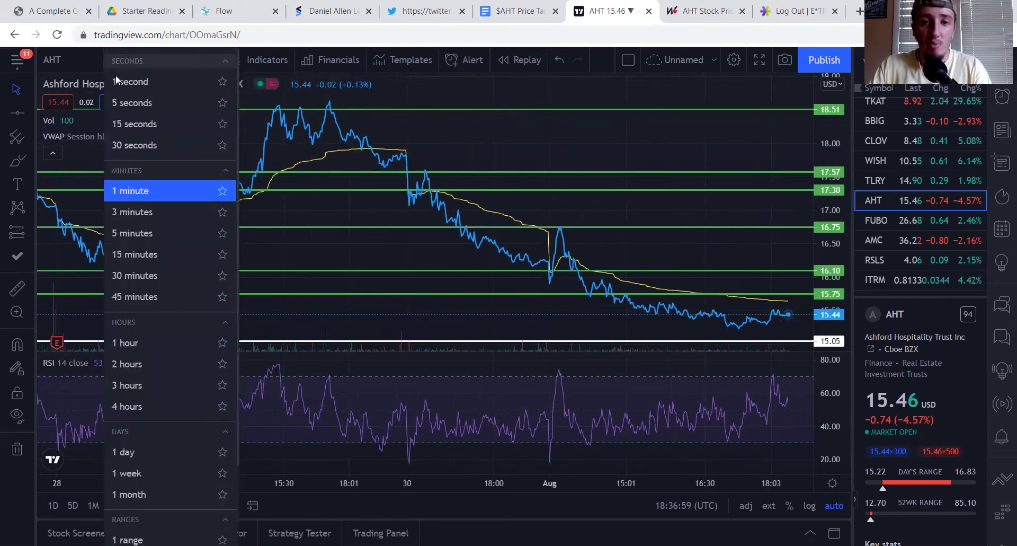
click(128, 452)
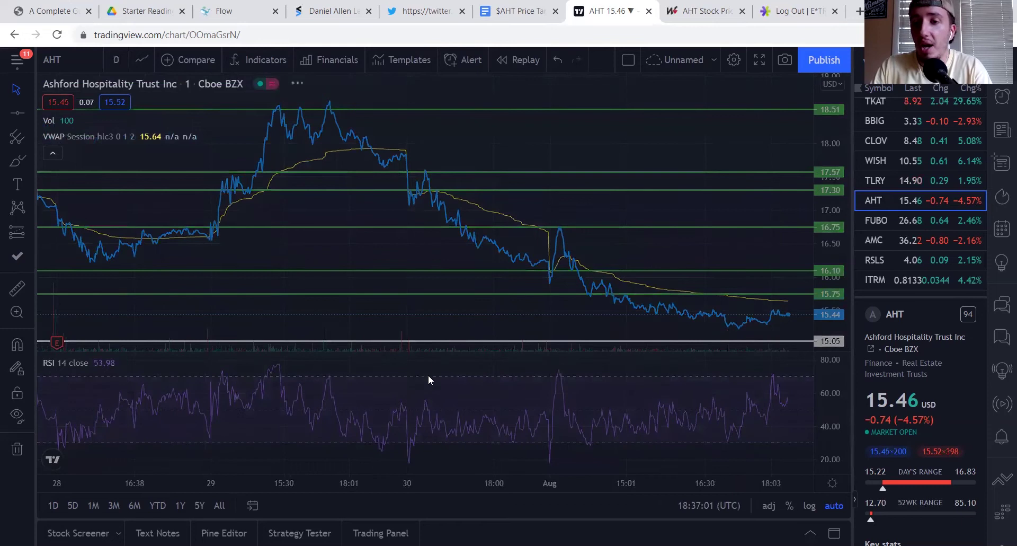
scroll(666, 291, up, 5)
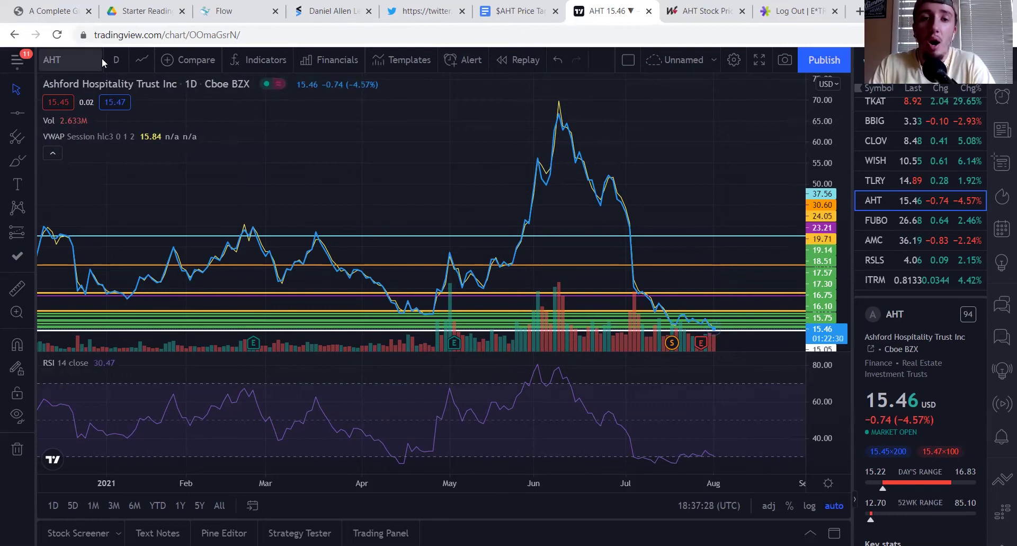
- Return the AHT chart to the 1-minute interval and bring the late-July to August price action into view
click(117, 59)
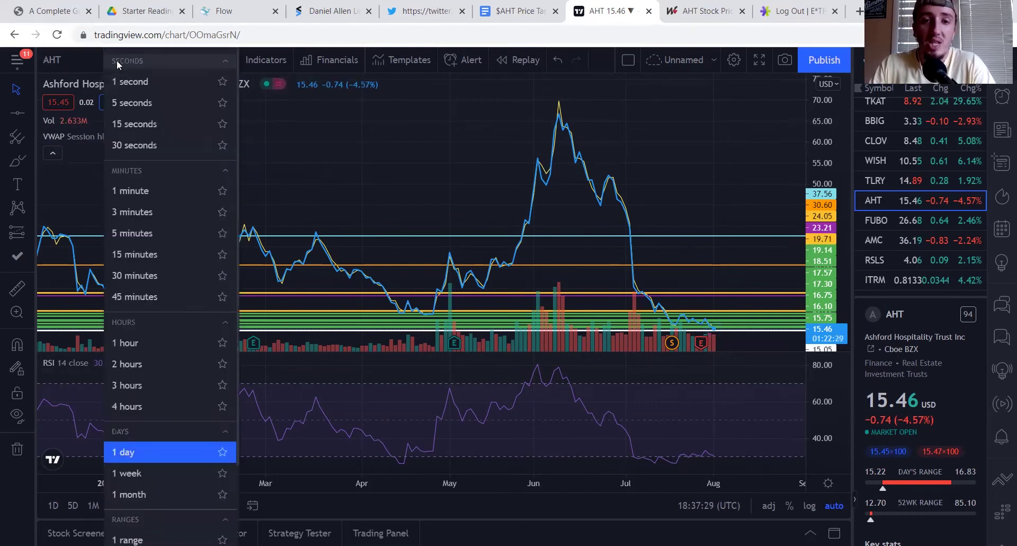
click(134, 189)
scroll(544, 204, down, 5)
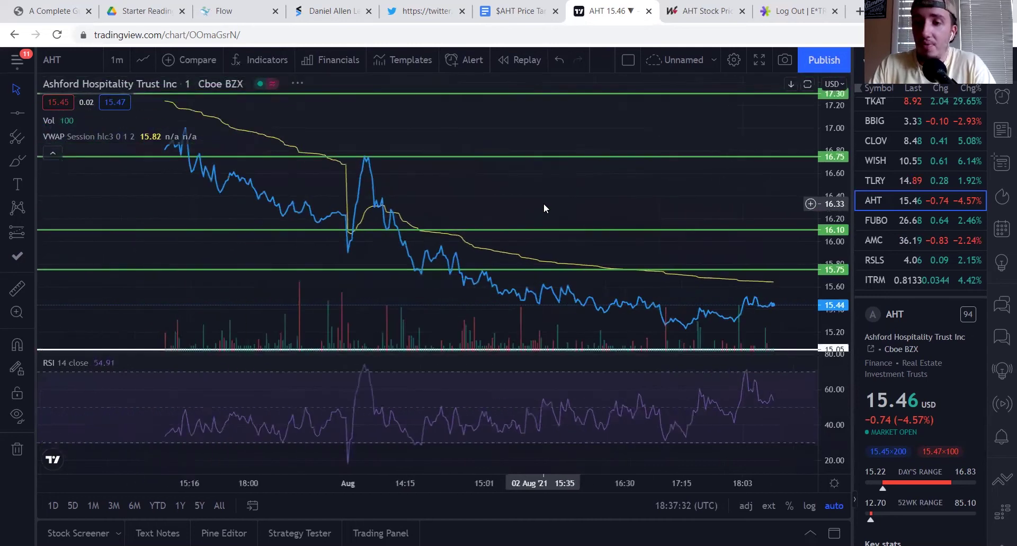
scroll(569, 310, down, 3)
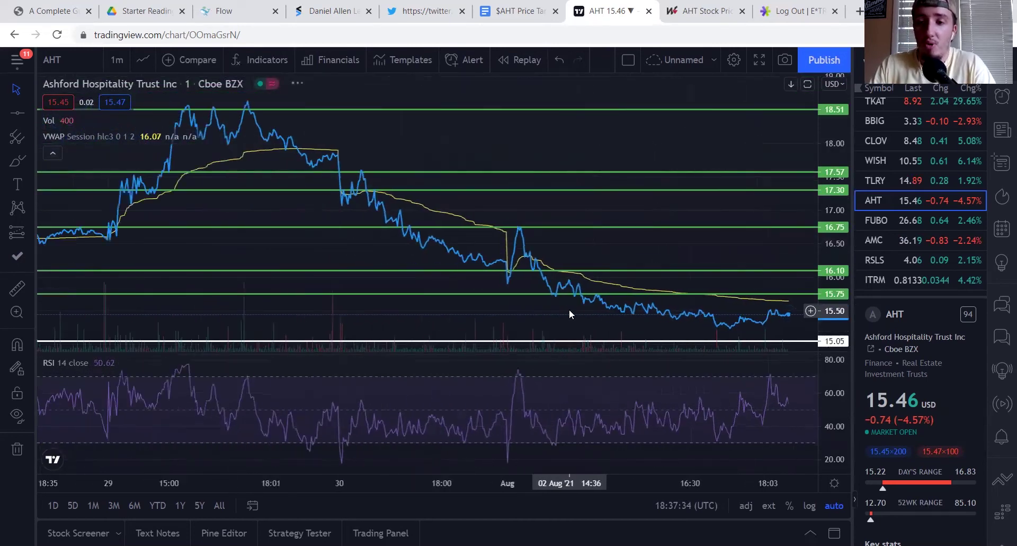
scroll(621, 307, down, 4)
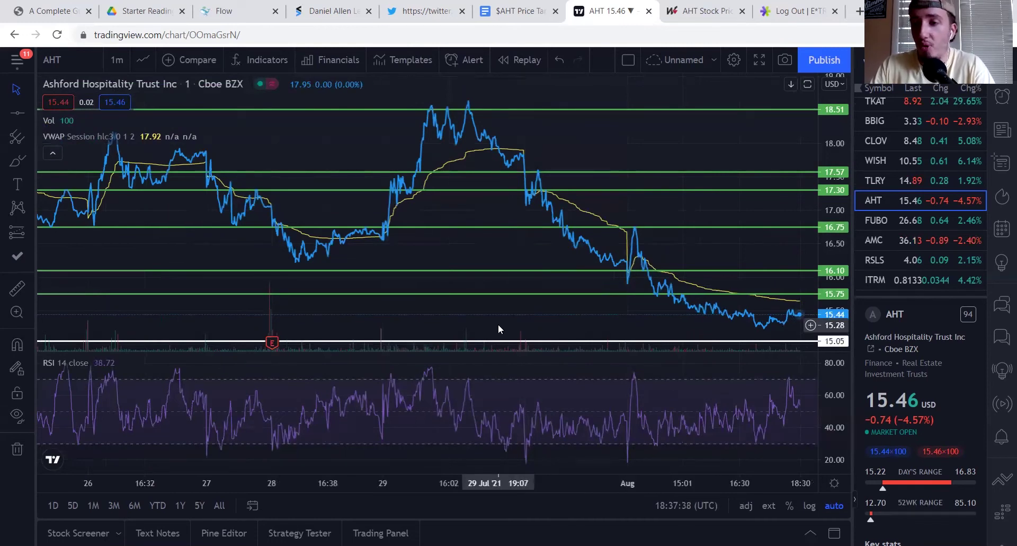
- Draw a horizontal line at 15.22 under the August 2 low and color it red
scroll(435, 306, up, 1)
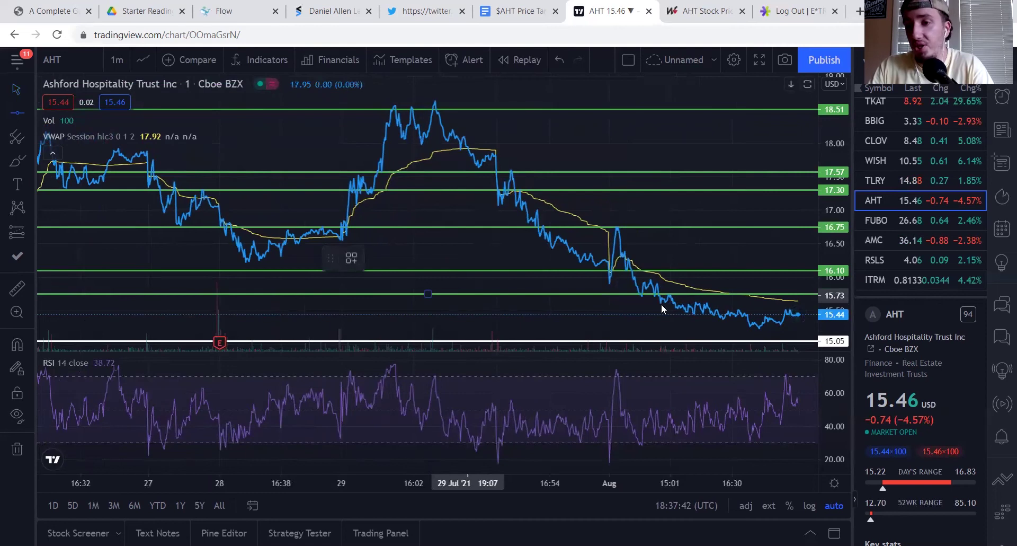
click(760, 329)
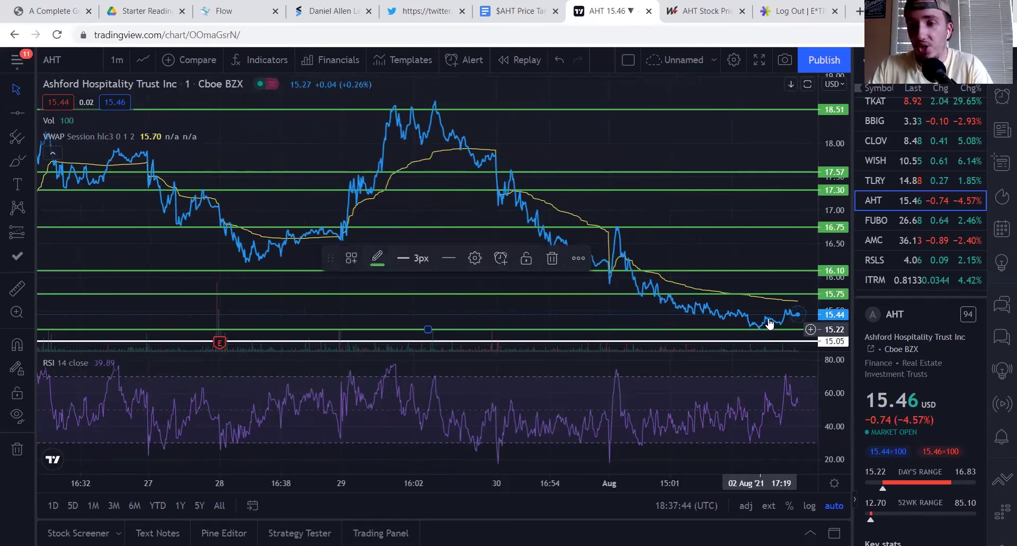
click(376, 258)
click(376, 305)
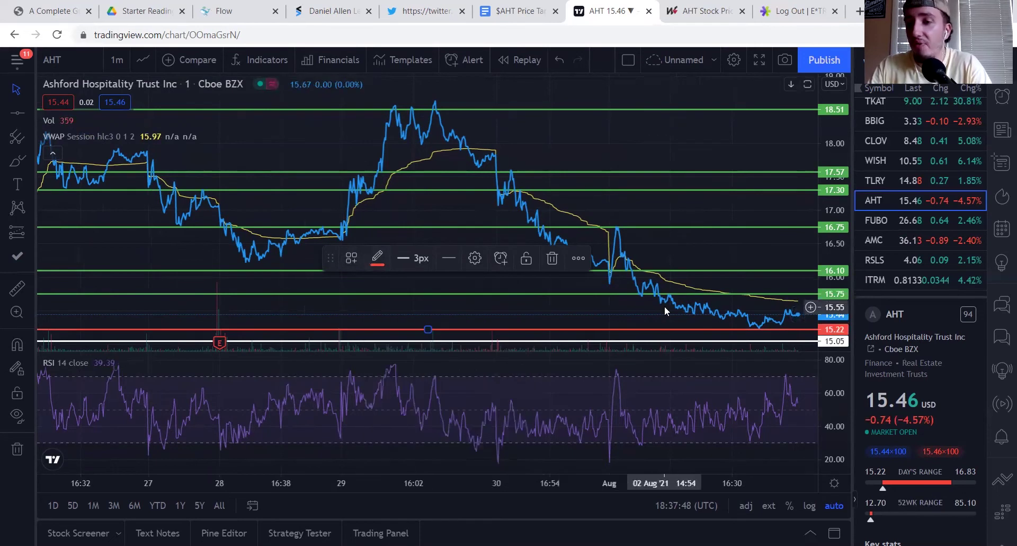
scroll(664, 306, up, 2)
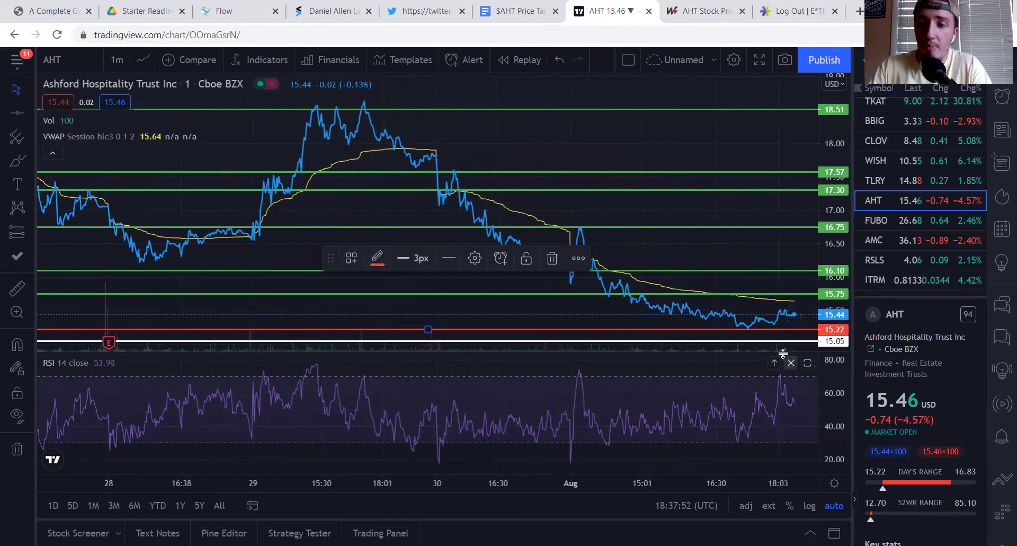
scroll(766, 325, down, 1)
scroll(765, 326, down, 1)
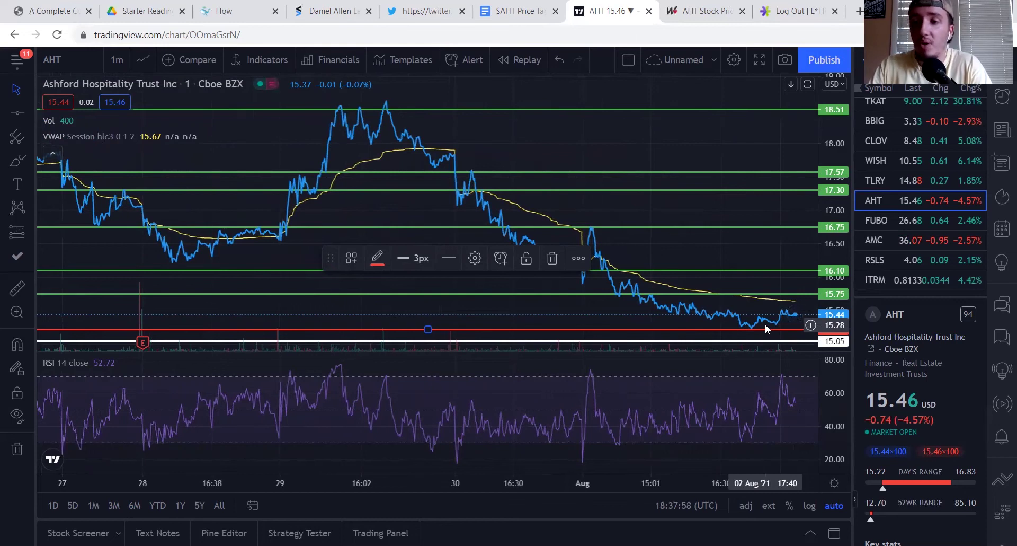
click(611, 304)
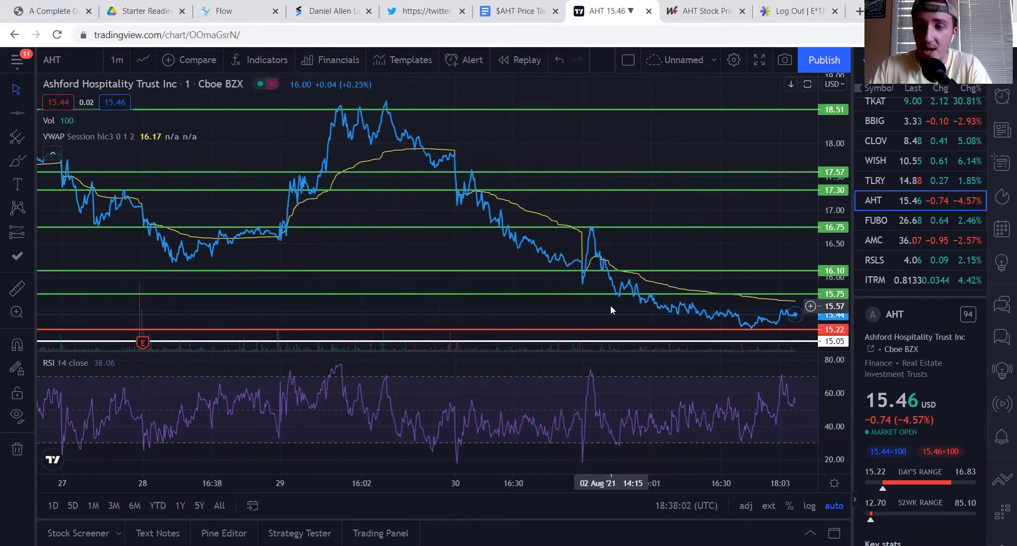
- Compare the August low and the red 15.22 line with the price history since mid-July
scroll(611, 306, down, 5)
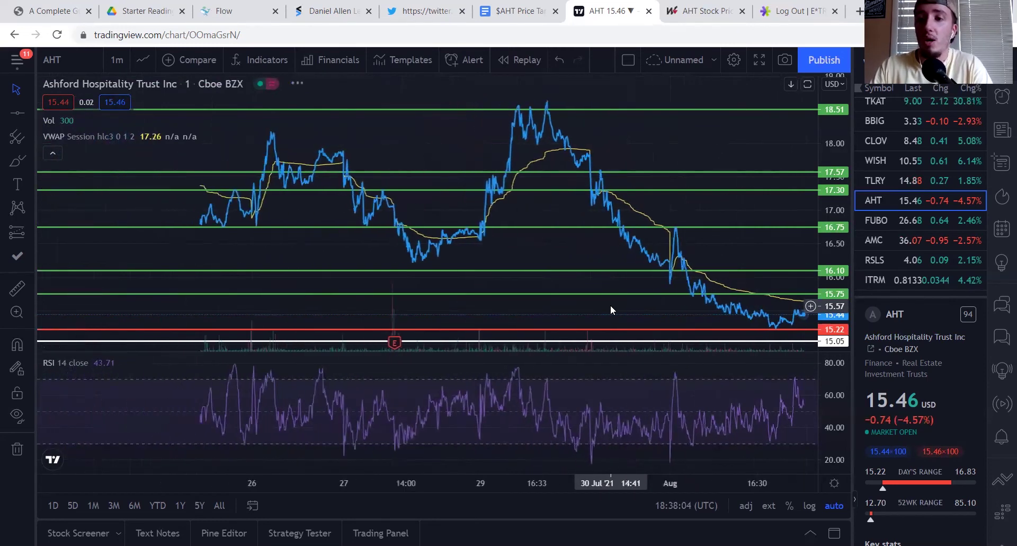
scroll(611, 304, down, 5)
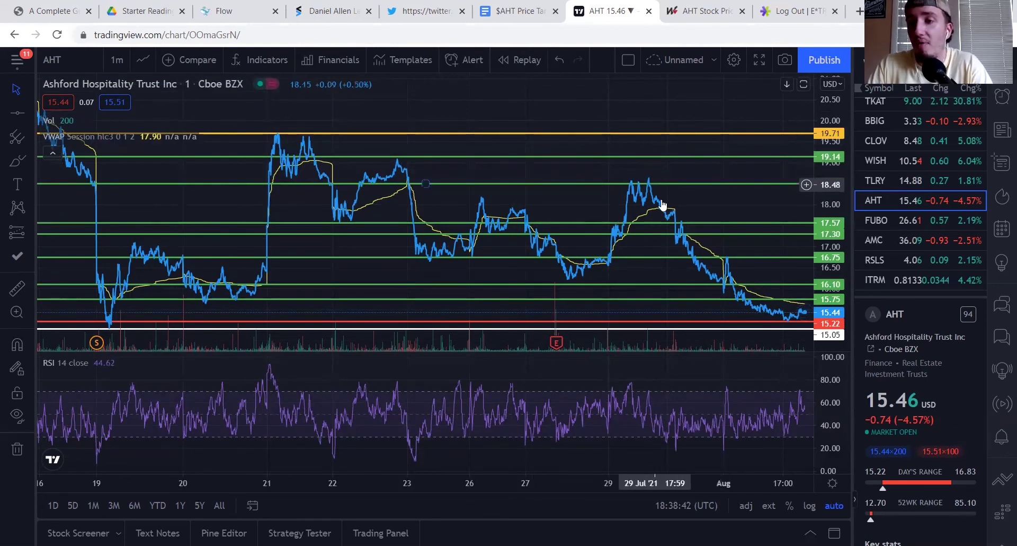
scroll(779, 335, up, 2)
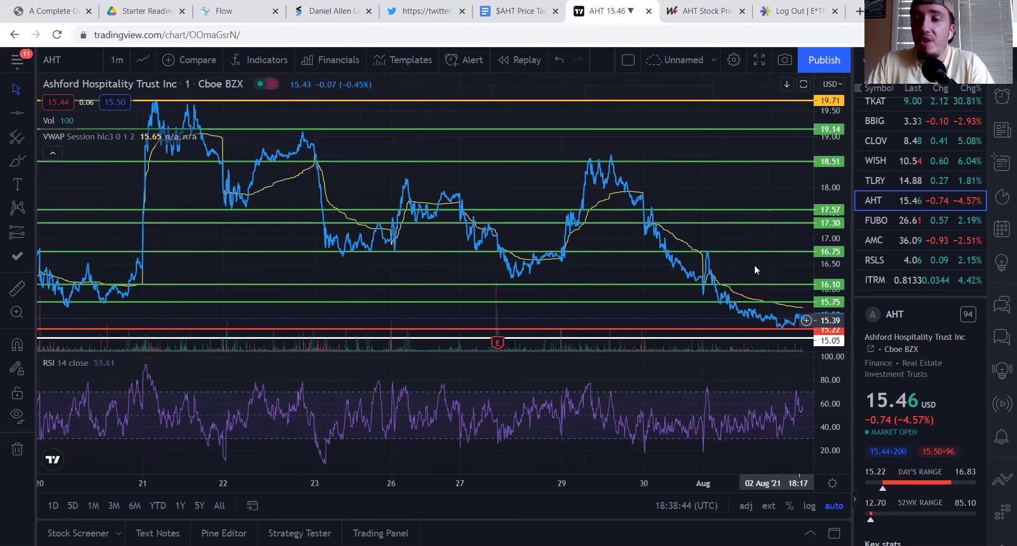